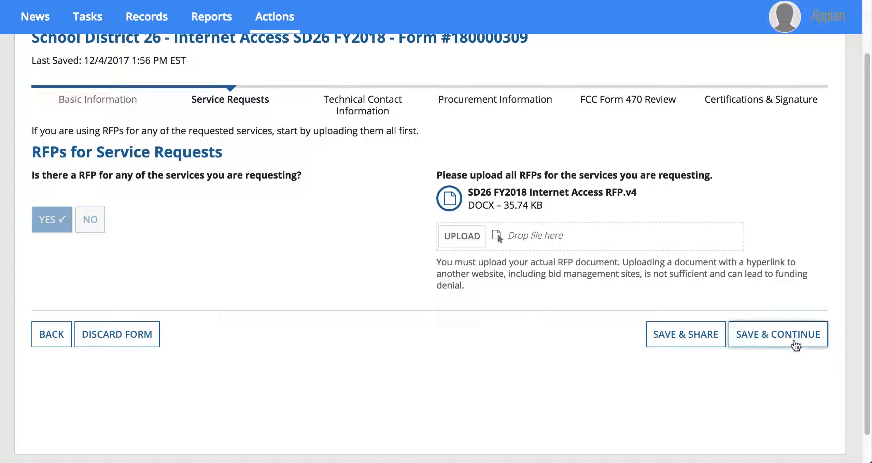
Save the uploaded RFP and apply SD26 FY2018 Internet Access RFP.v4 to all new category one services, continuing to the service requests
click(742, 341)
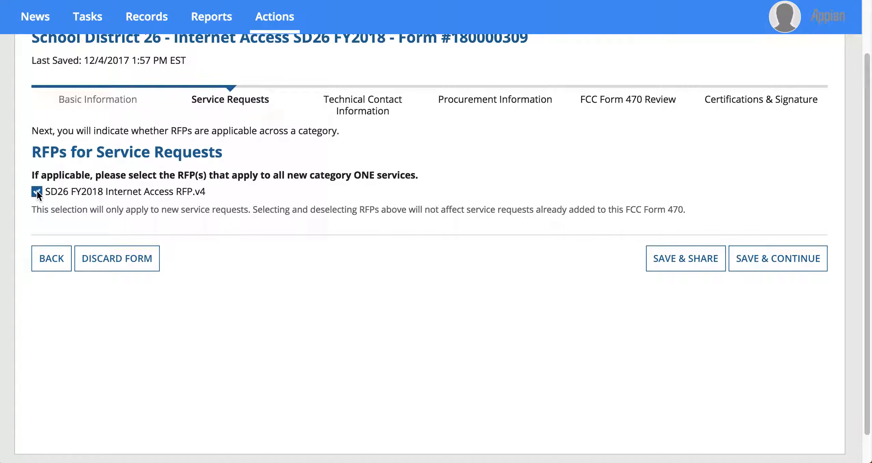
click(792, 261)
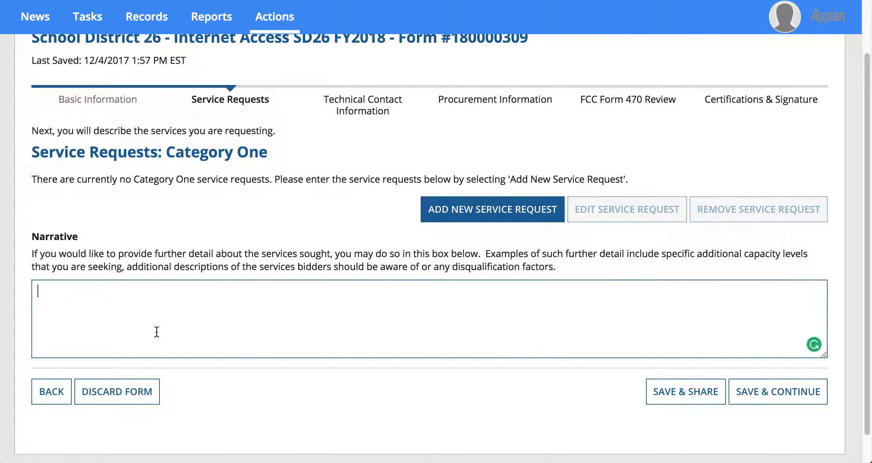
Switch to Word and copy the whole paragraph describing the Internet connectivity proposal requirements
key(super+Tab)
key(super+Tab)
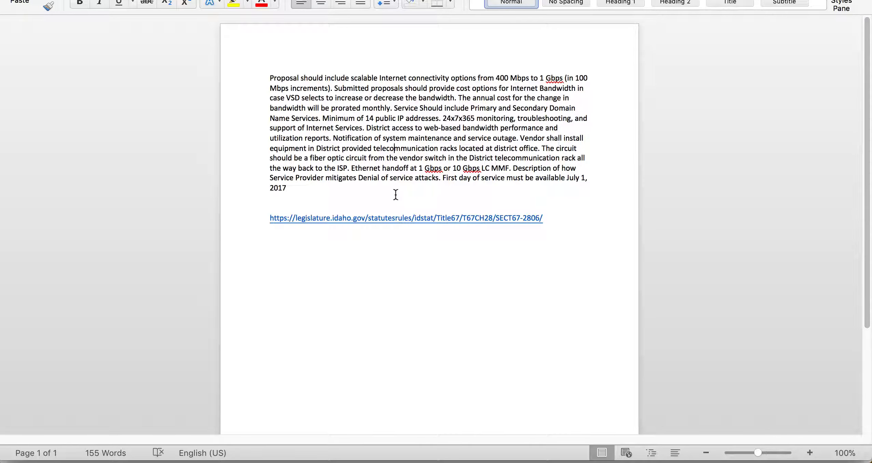
drag(279, 188, 265, 82)
right_click(280, 79)
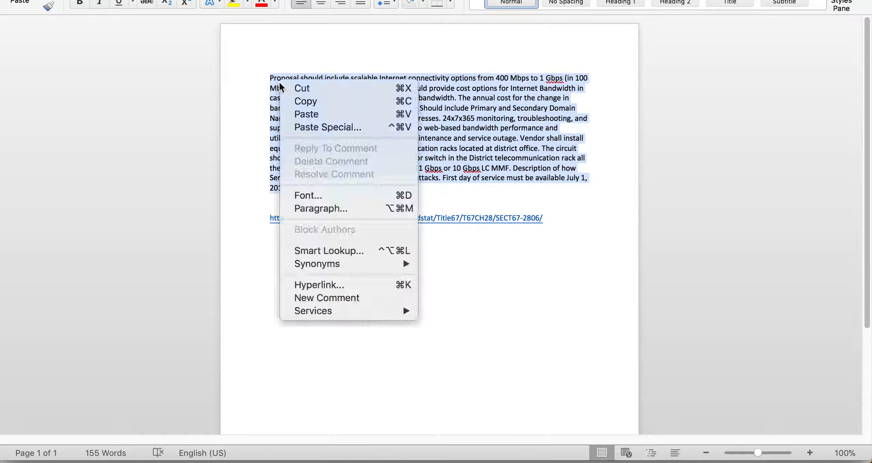
click(308, 102)
Return to the browser form and paste the copied paragraph into the Category One Narrative
key(super+Tab)
right_click(119, 309)
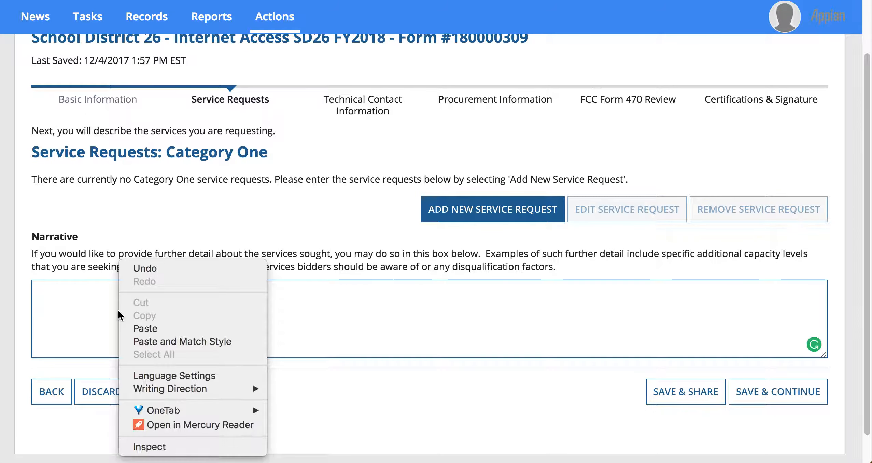
click(155, 327)
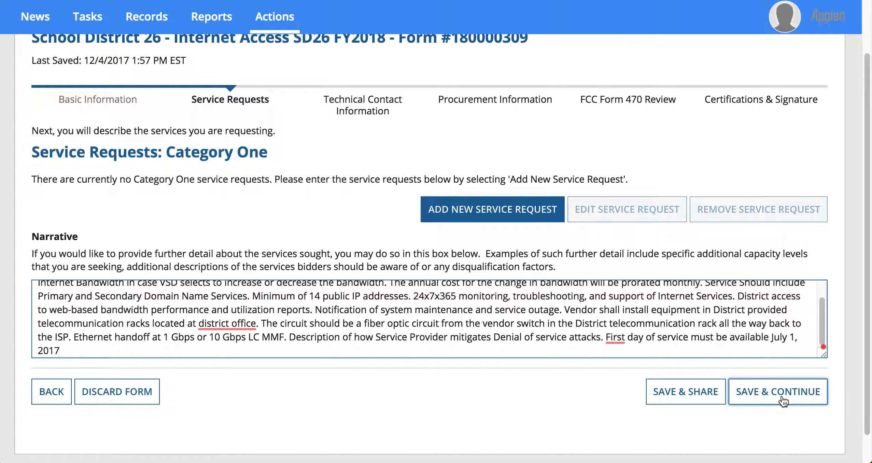
Try to save the Category One service requests page and continue with only the narrative filled in
click(781, 398)
scroll(416, 367, up, 2)
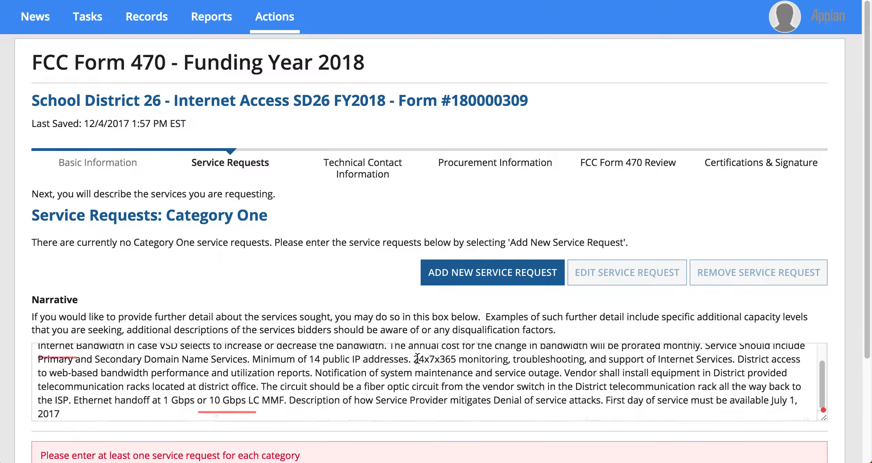
scroll(435, 350, down, 3)
scroll(436, 350, down, 2)
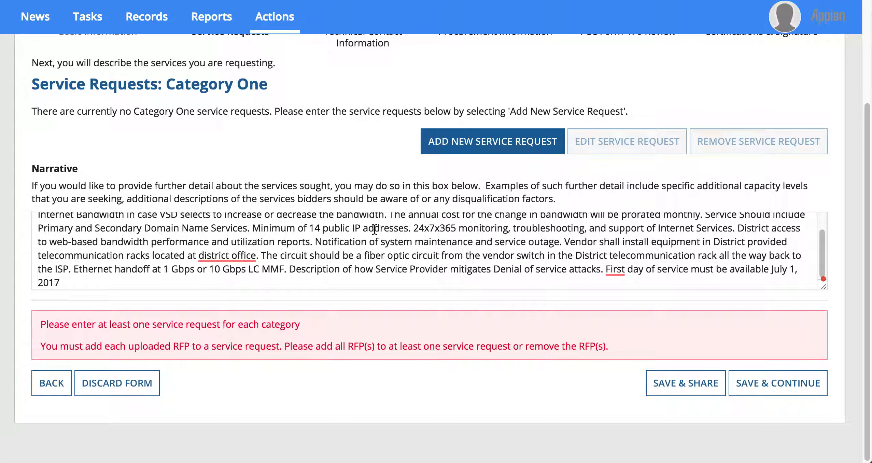
Start a new Category One service request with the function Leased Lit Fiber
click(497, 141)
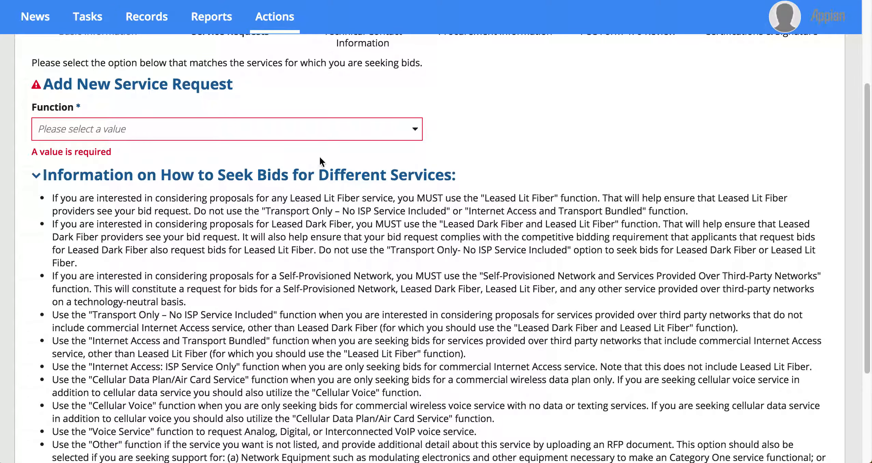
click(147, 137)
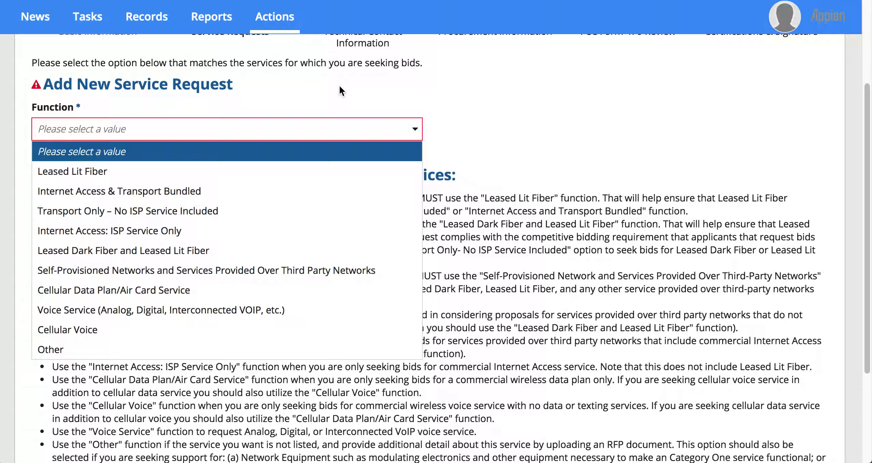
click(86, 173)
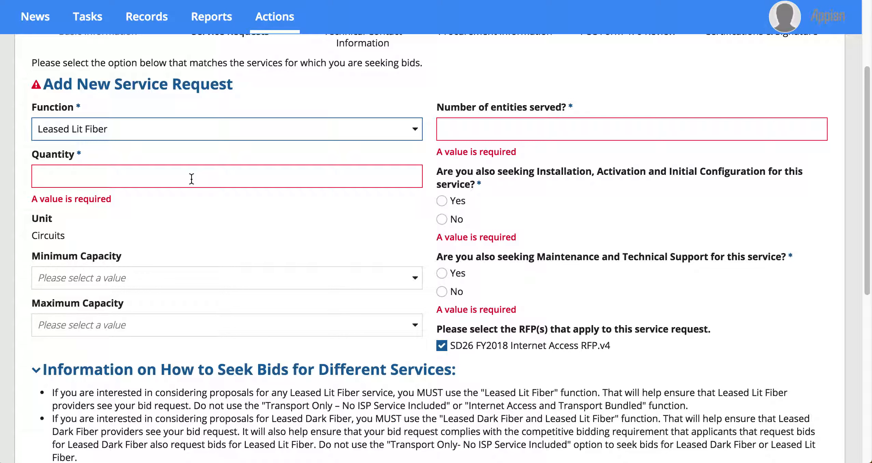
Set the Leased Lit Fiber request's quantity to 1, minimum capacity to 400 Mbps and maximum capacity to 1 Gbps
click(140, 177)
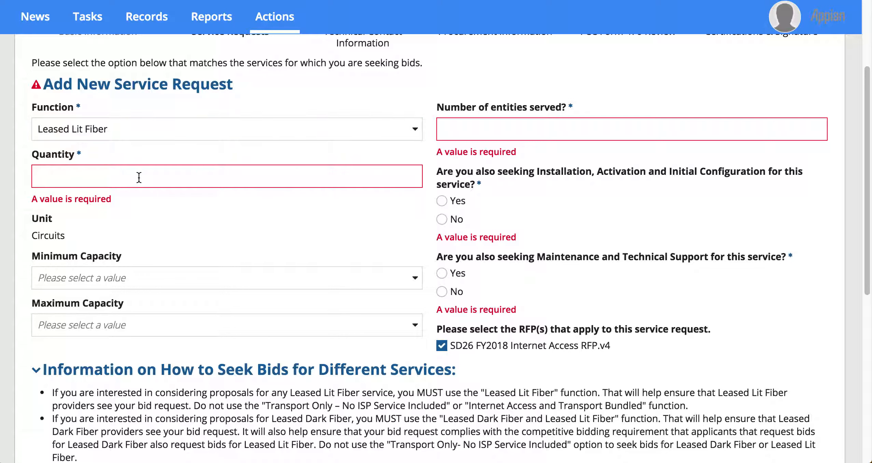
text(1)
click(149, 275)
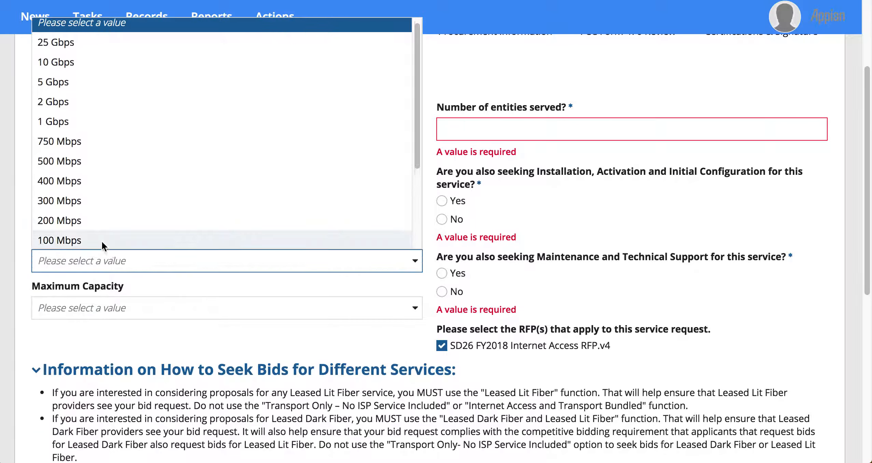
click(72, 189)
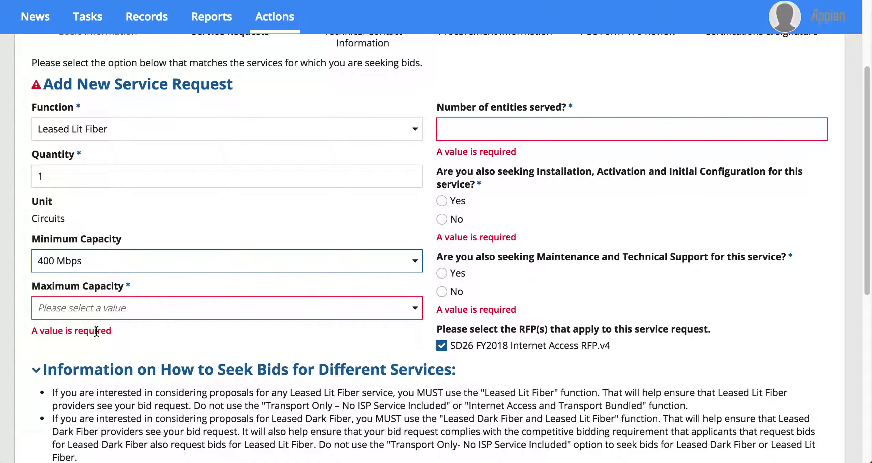
click(71, 309)
scroll(85, 253, down, 1)
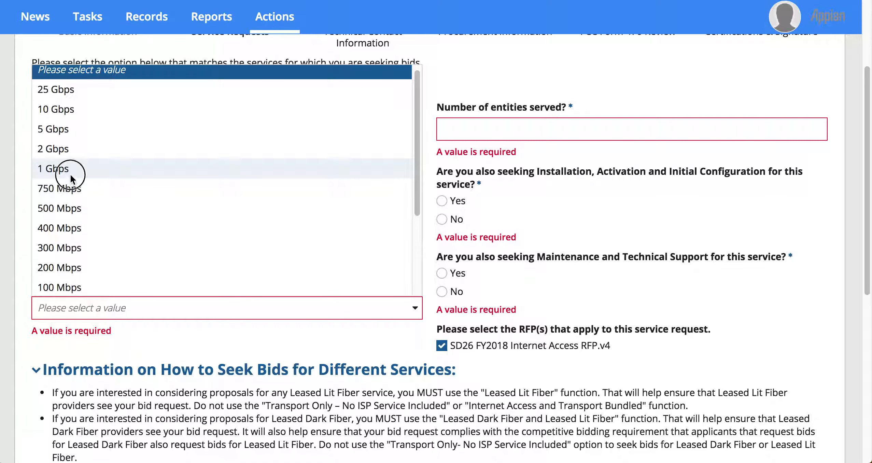
click(73, 169)
Enter 1 entity served and answer Yes to both installation and initial configuration and maintenance and technical support
click(464, 133)
text(1)
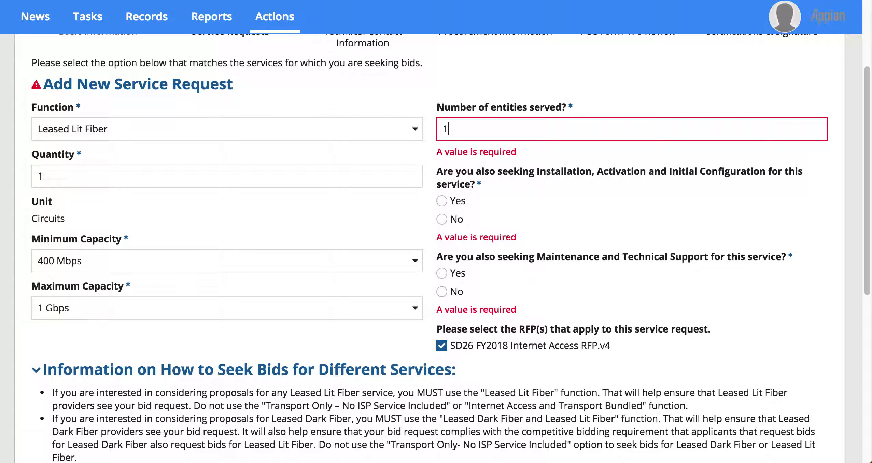
click(441, 201)
click(442, 239)
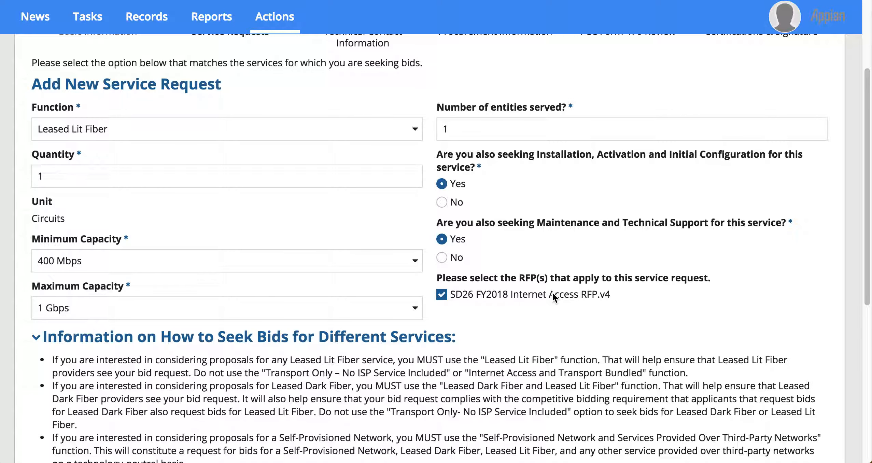
Review the guidance on how to seek bids for different services against the chosen function
scroll(552, 293, down, 8)
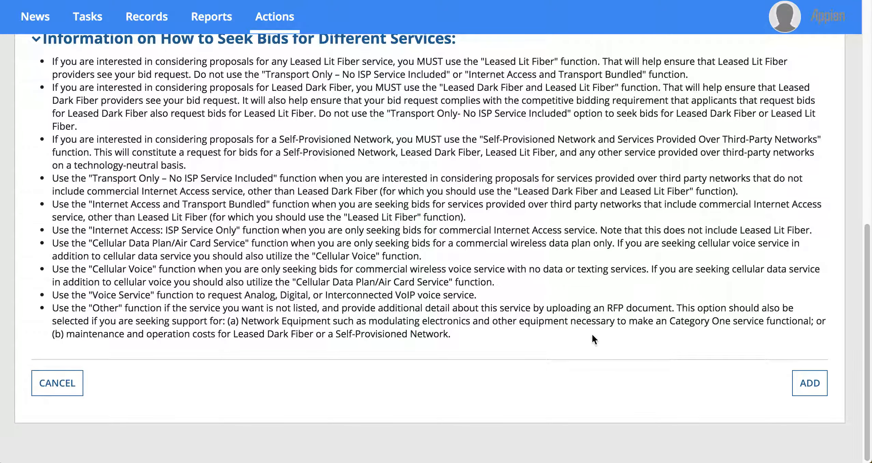
scroll(437, 268, up, 1)
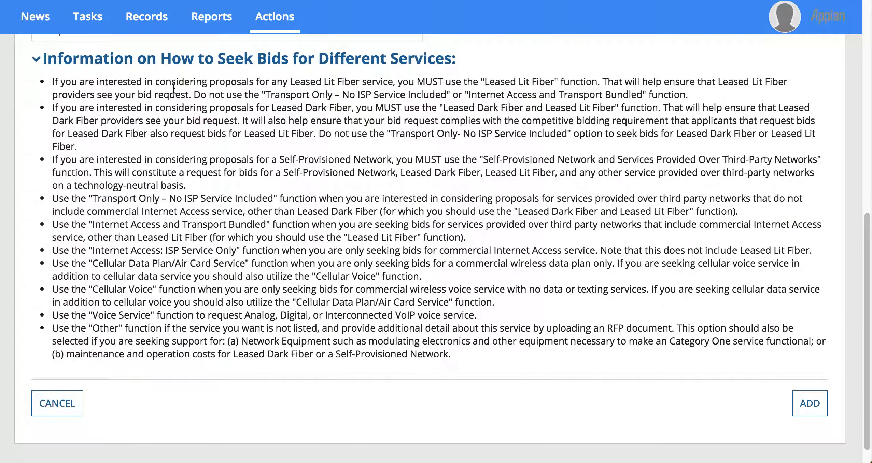
scroll(239, 200, down, 1)
scroll(245, 219, up, 4)
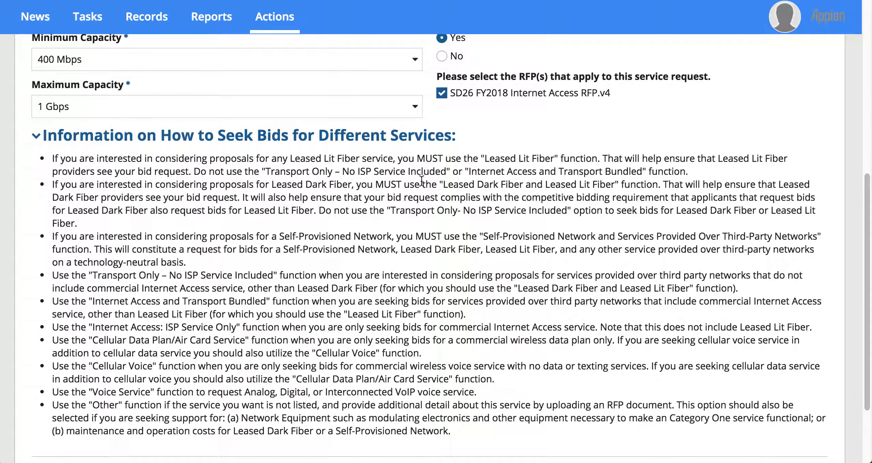
scroll(123, 227, up, 1)
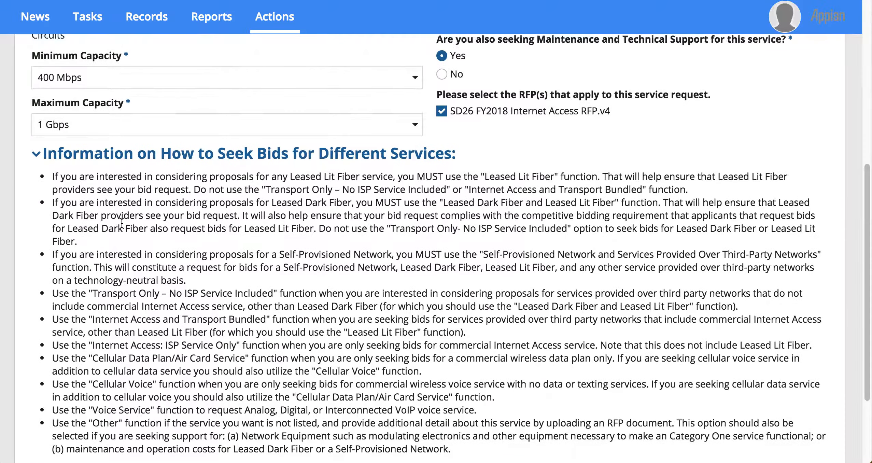
scroll(122, 223, up, 5)
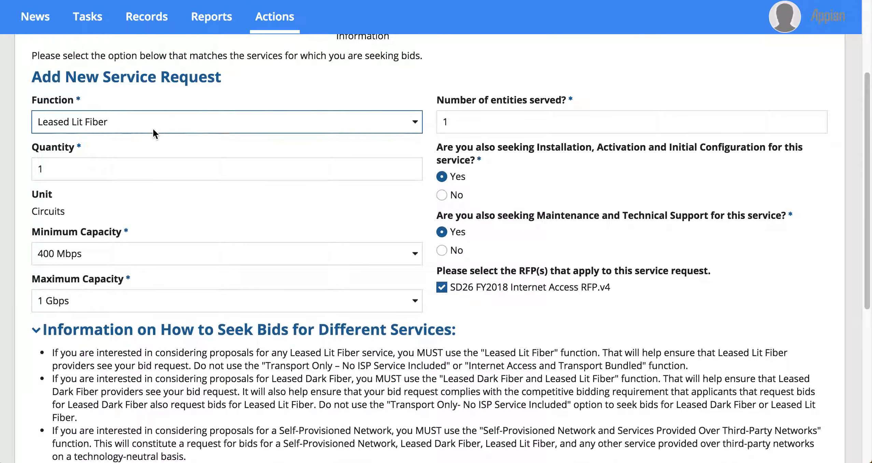
click(153, 129)
click(154, 128)
Add the completed Leased Lit Fiber request to the Category One service requests
scroll(468, 370, down, 5)
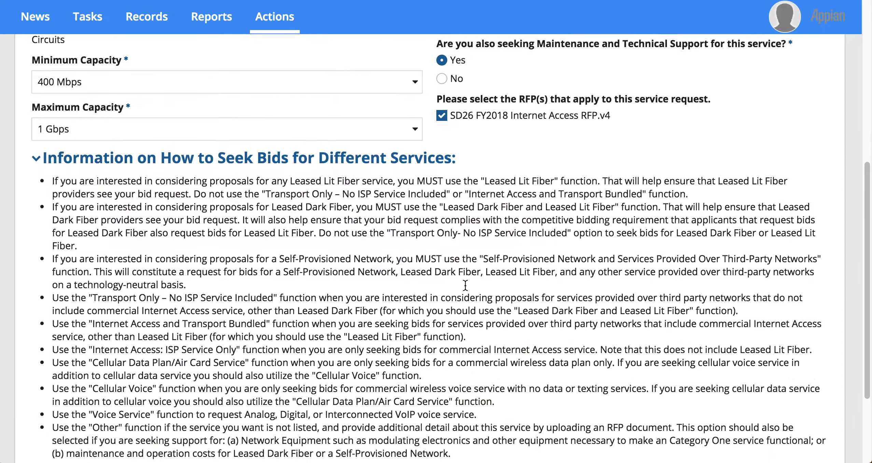
scroll(465, 285, down, 3)
click(808, 402)
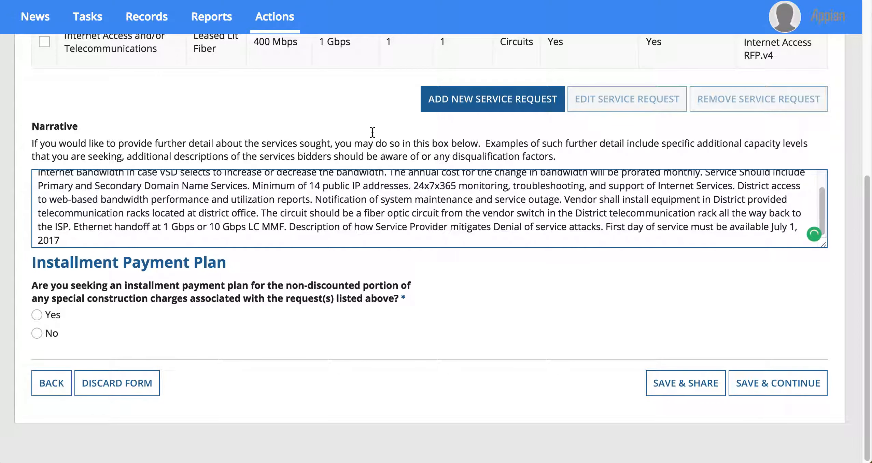
Start a second Category One service request with the function Internet Access & Transport Bundled
scroll(355, 100, up, 10)
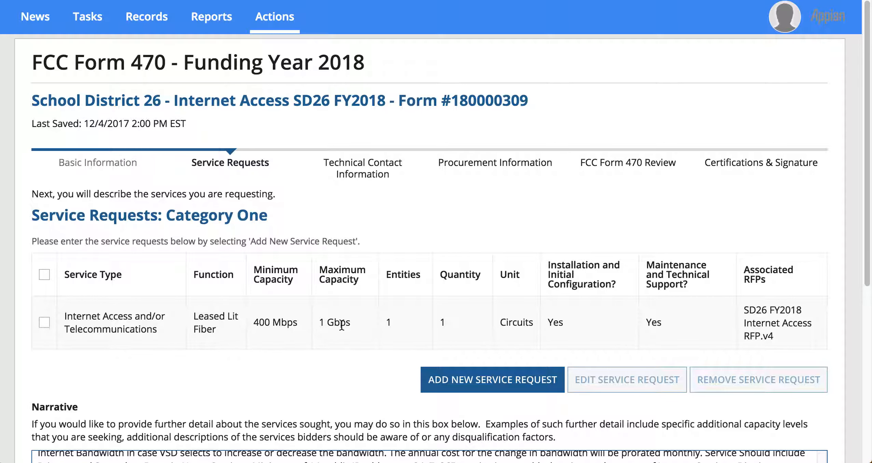
scroll(365, 363, down, 3)
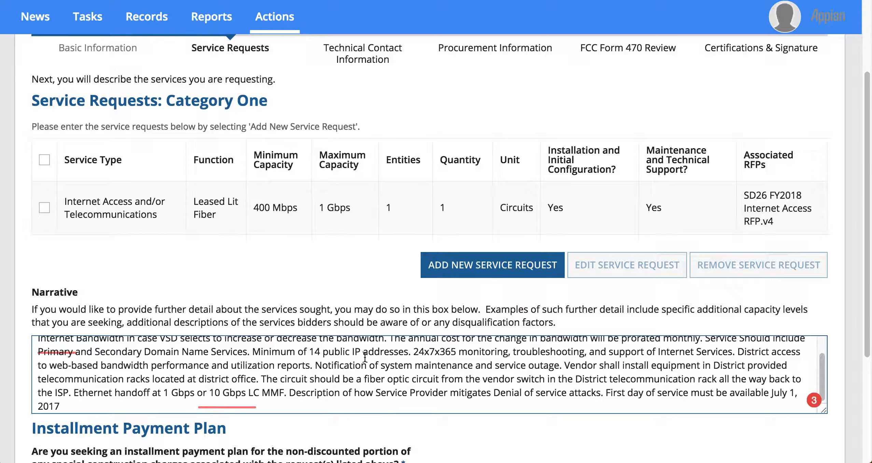
click(491, 270)
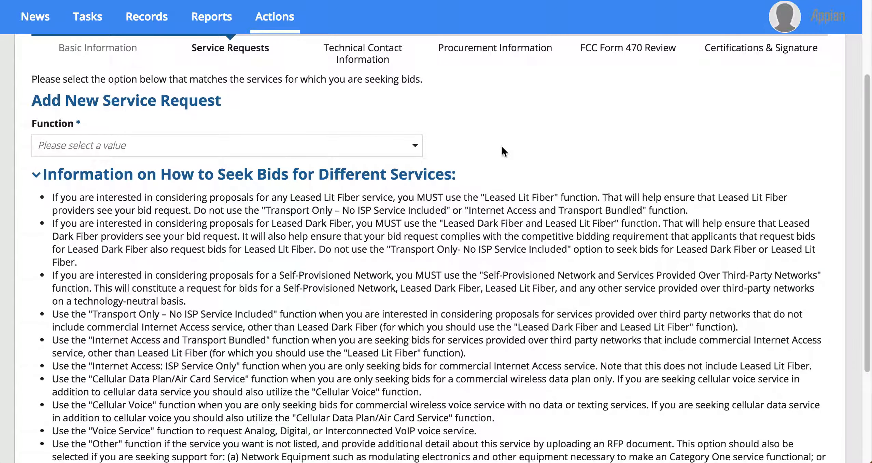
scroll(502, 147, down, 1)
scroll(502, 147, up, 1)
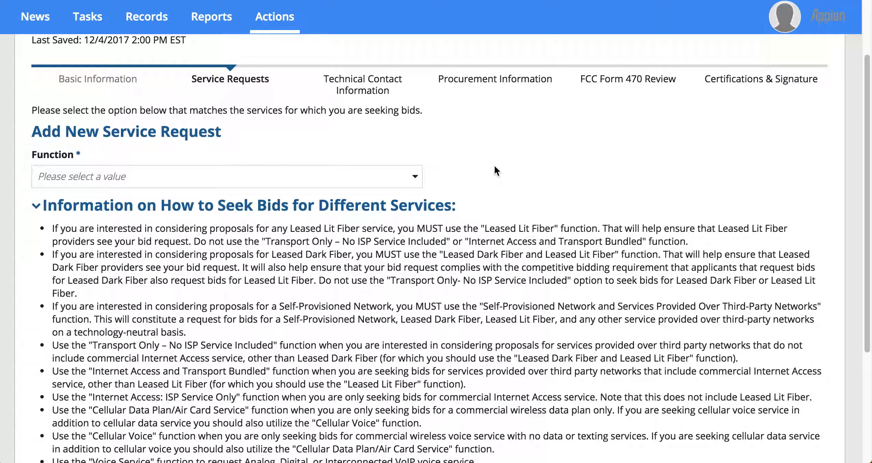
click(157, 181)
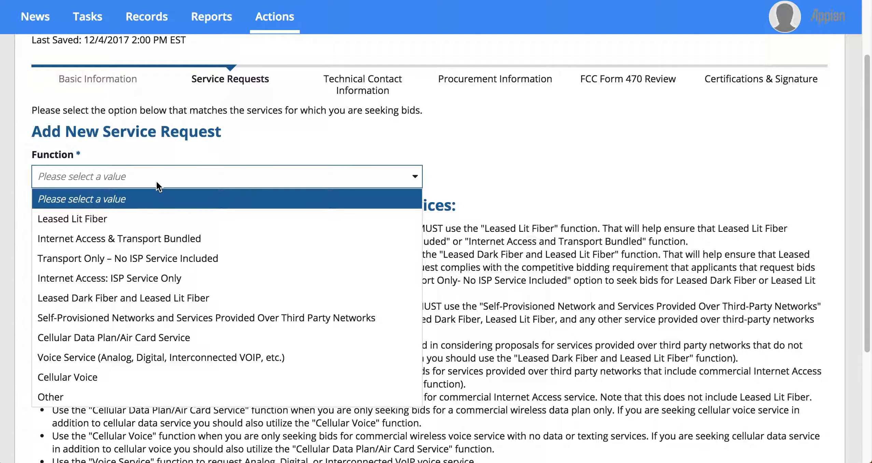
click(151, 237)
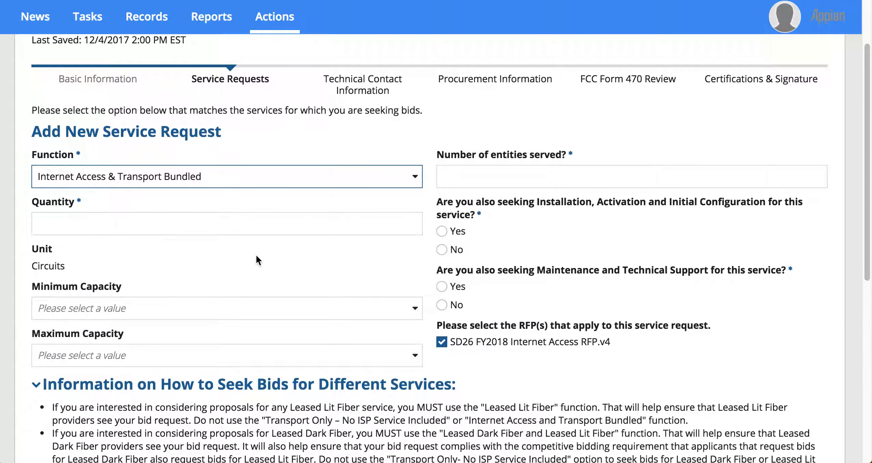
Set the bundled service request's quantity to 1, minimum capacity to 400 Mbps and maximum capacity to 1 Gbps
click(64, 222)
text(1)
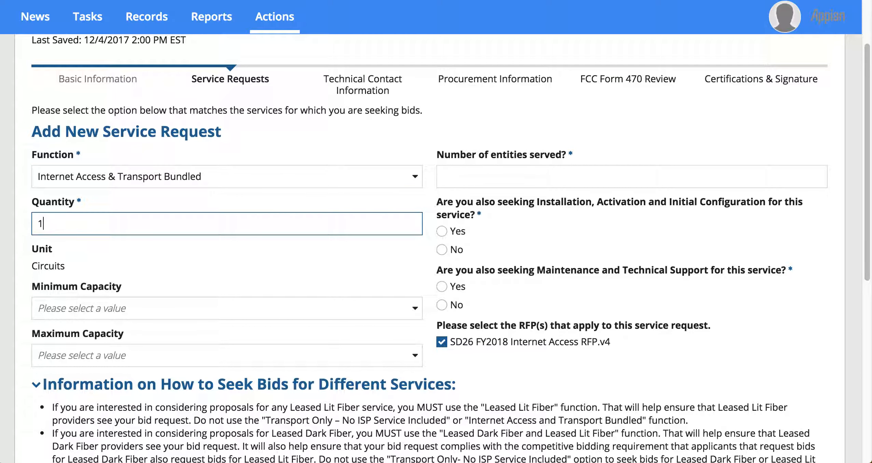
click(76, 311)
click(64, 229)
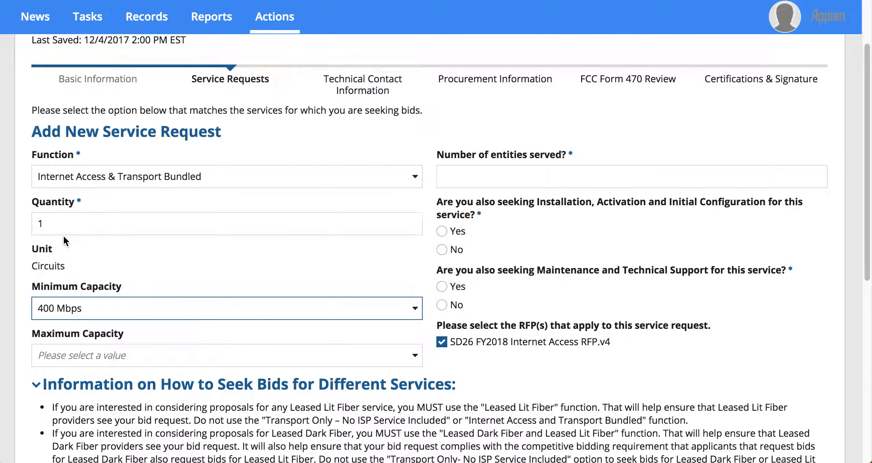
click(78, 357)
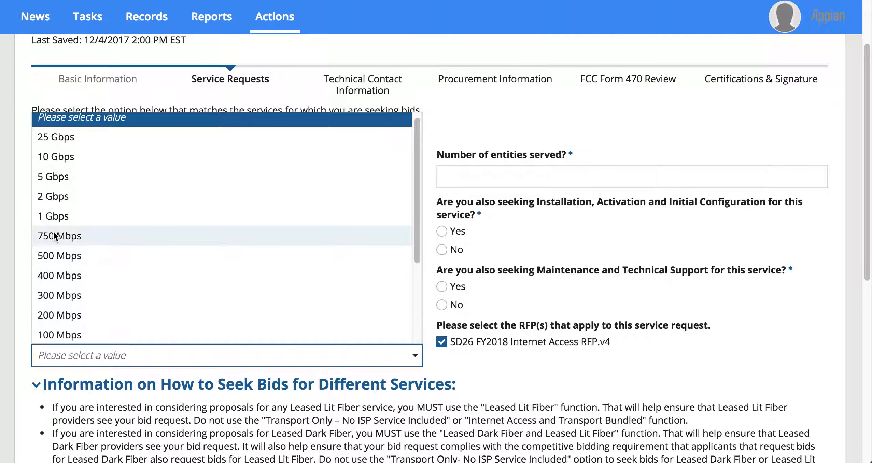
click(53, 220)
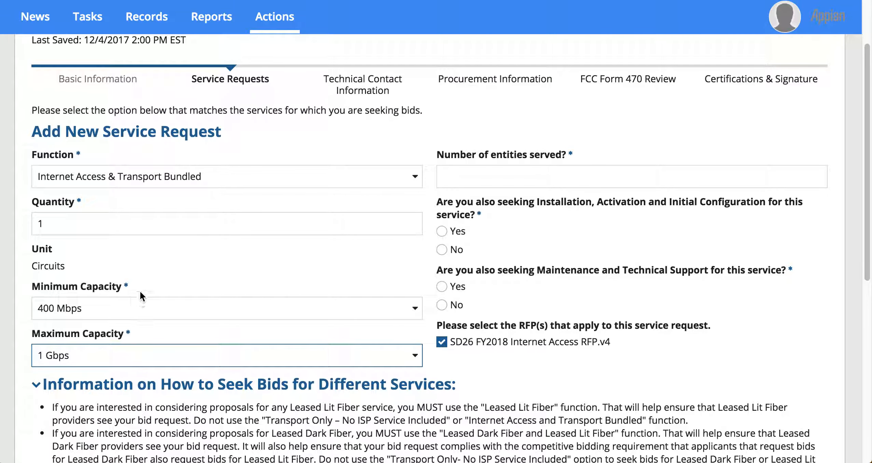
Set the number of entities served to 1 and answer Yes to both installation with initial configuration and maintenance with technical support
click(463, 174)
text(1)
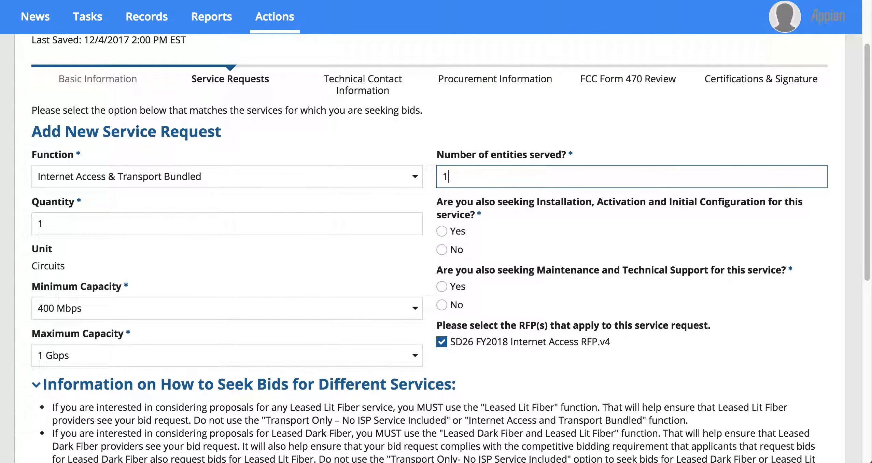
click(440, 236)
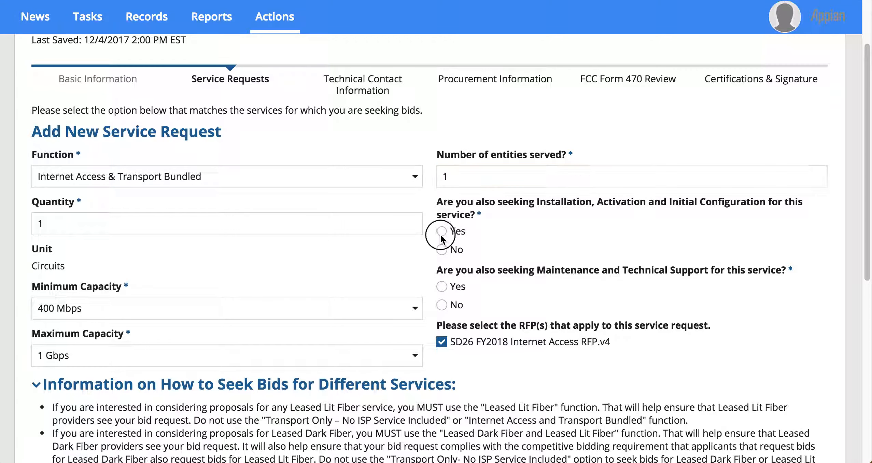
click(442, 286)
Check the completed Internet Access & Transport Bundled request and add it to the Category One service requests
scroll(833, 292, up, 2)
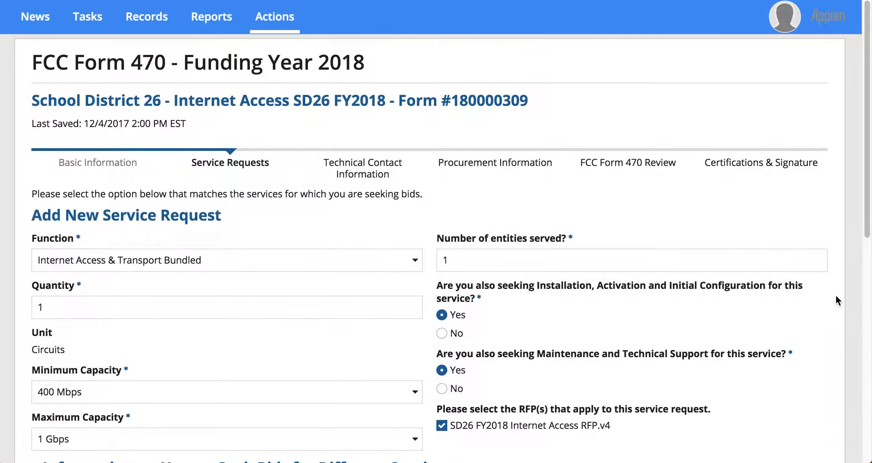
scroll(835, 294, down, 10)
scroll(810, 291, up, 5)
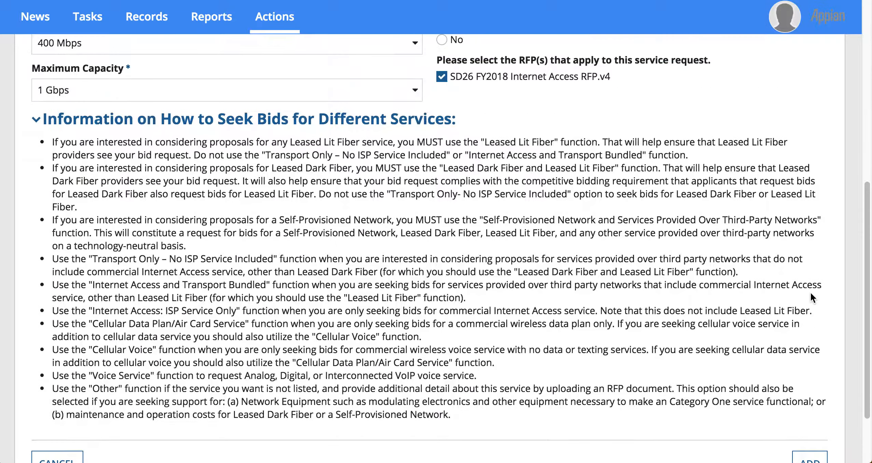
scroll(811, 294, up, 4)
scroll(810, 294, down, 1)
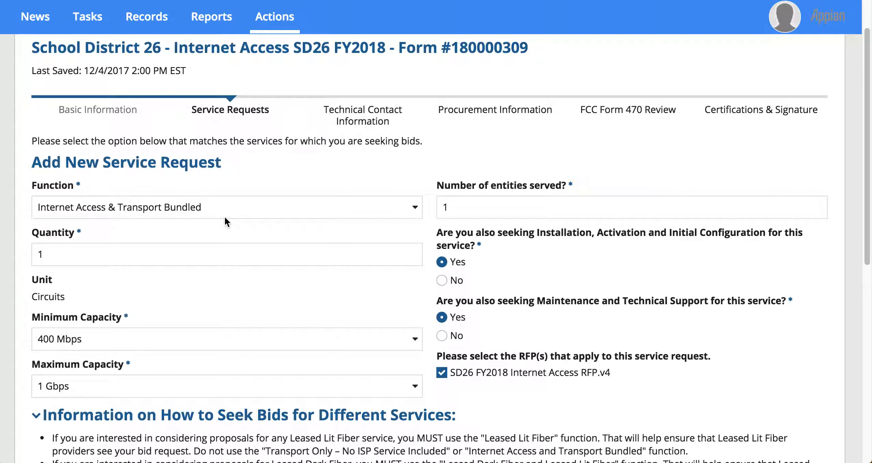
scroll(792, 312, up, 2)
scroll(792, 311, down, 12)
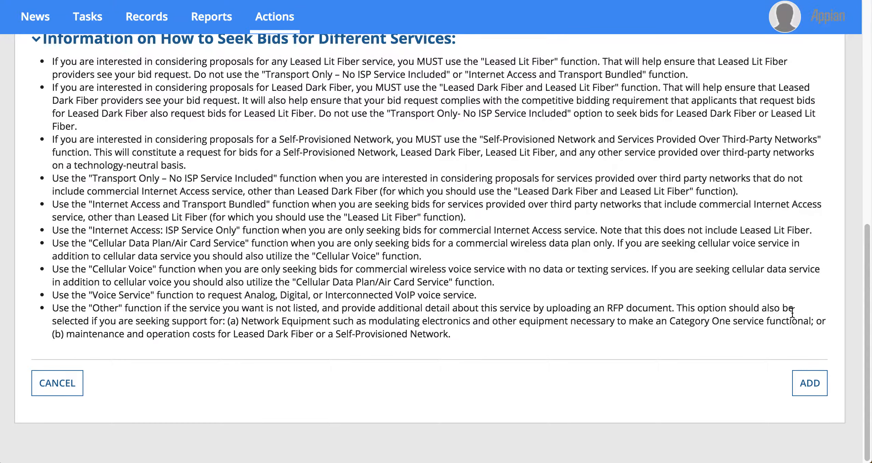
click(814, 383)
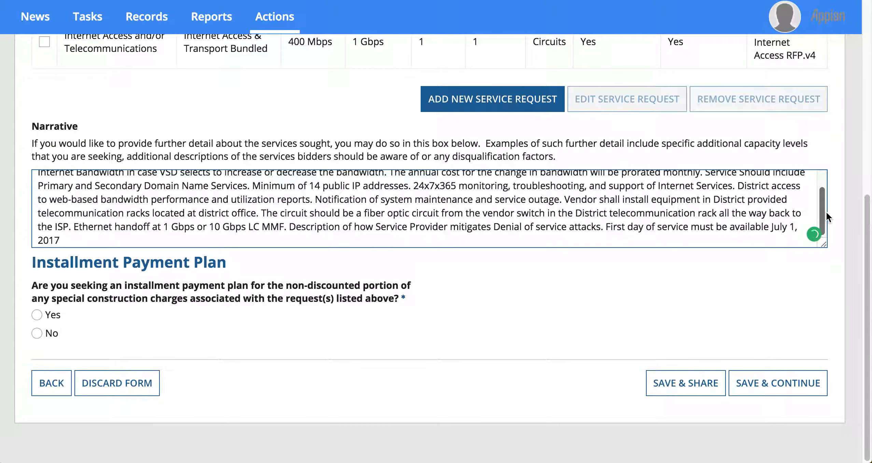
Review the Category One requests, answer No to the installment payment plan, and save and continue to Technical Contact Information
scroll(387, 118, up, 3)
scroll(387, 118, up, 6)
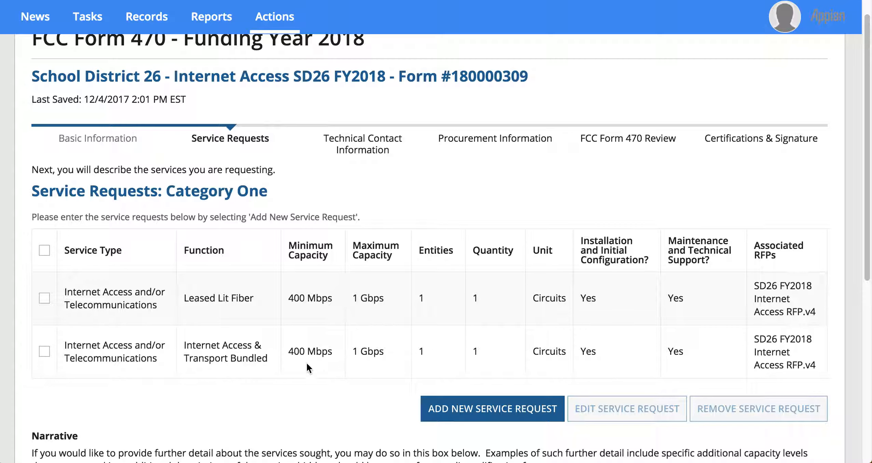
scroll(512, 301, down, 4)
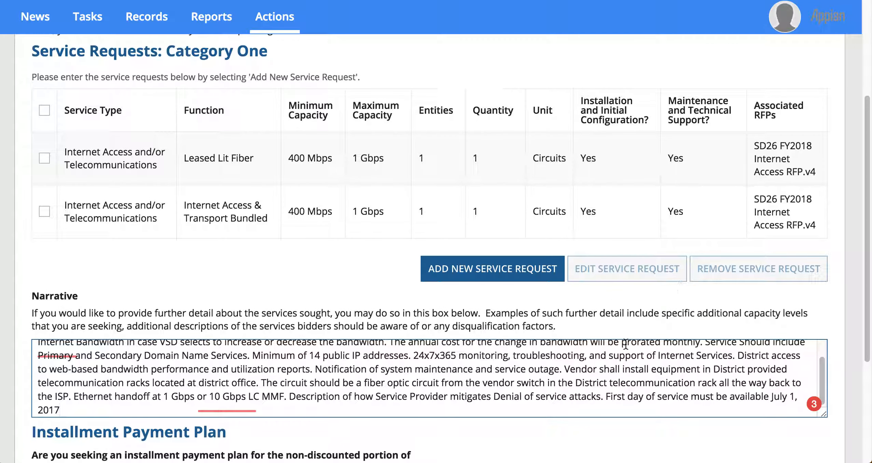
scroll(623, 342, down, 5)
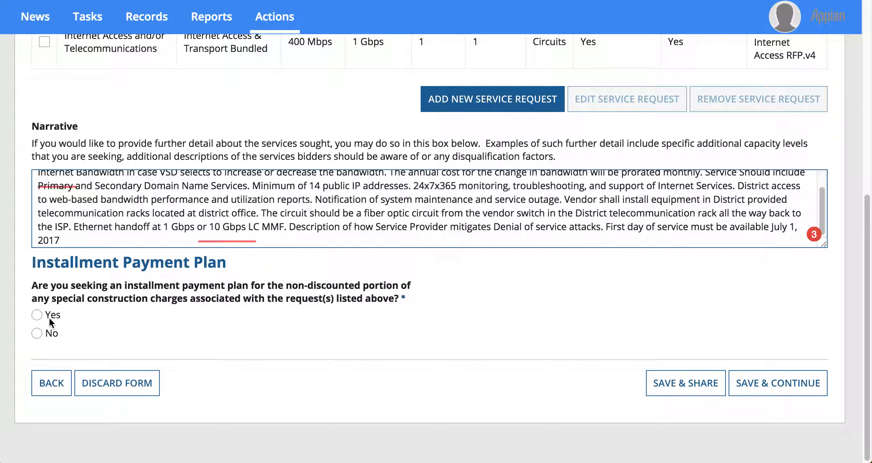
click(38, 333)
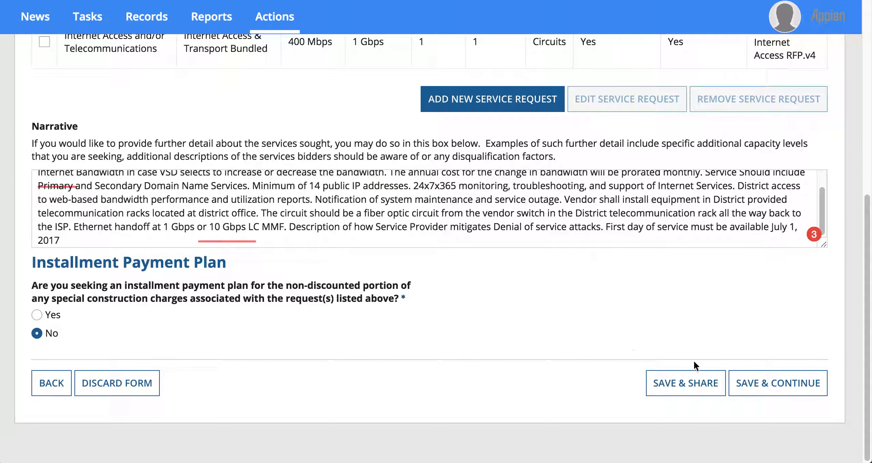
click(808, 389)
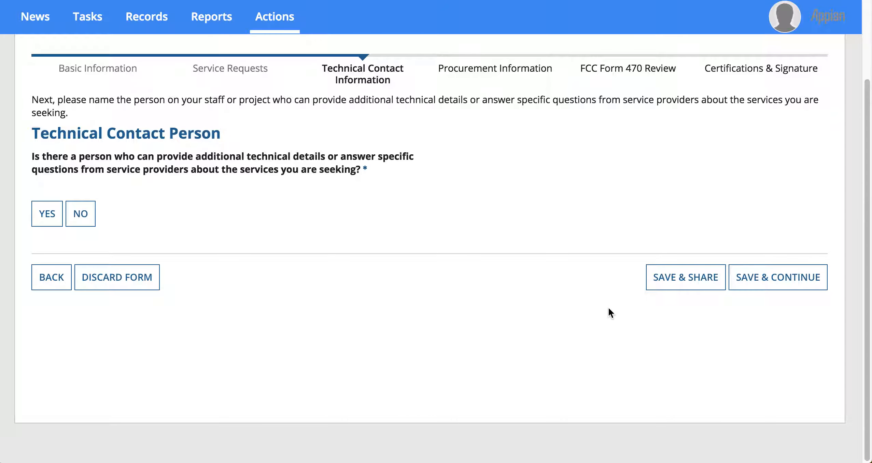
Designate the school district's user as technical contact through an EPC system search for "u", and save and continue to Procurement Information
click(51, 217)
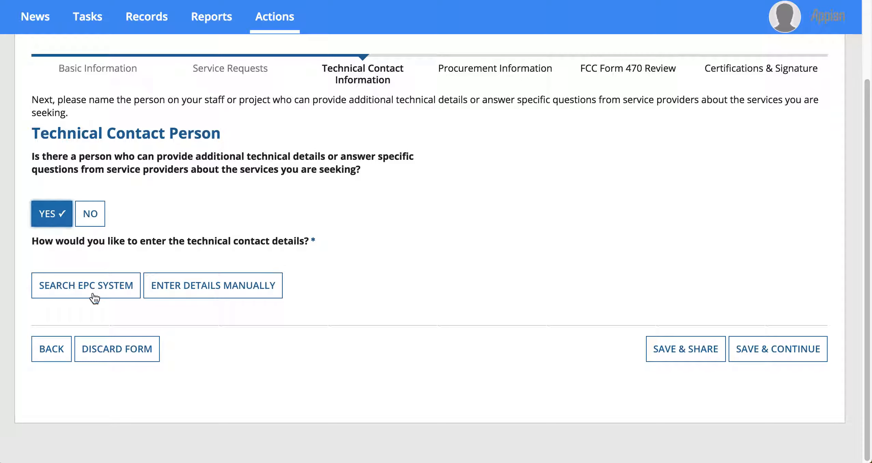
click(78, 293)
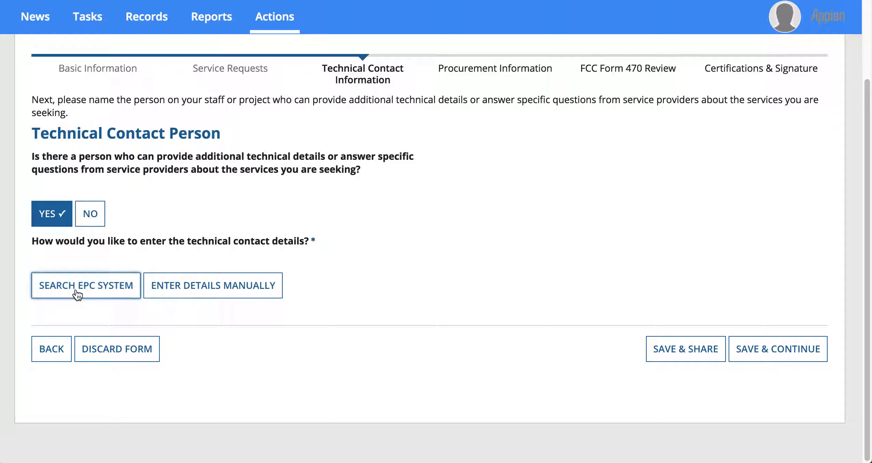
click(485, 183)
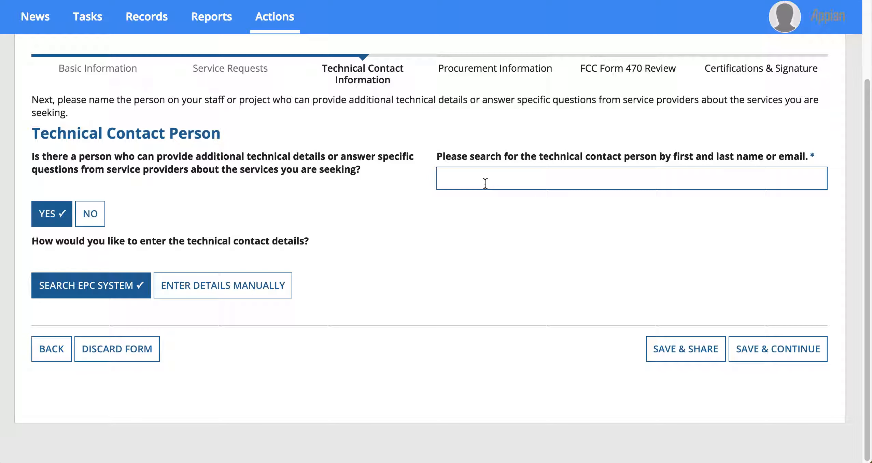
text(u)
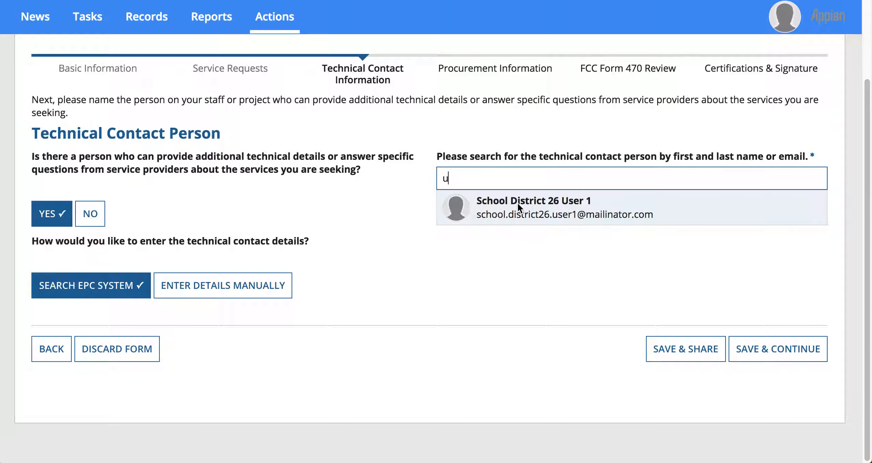
click(517, 203)
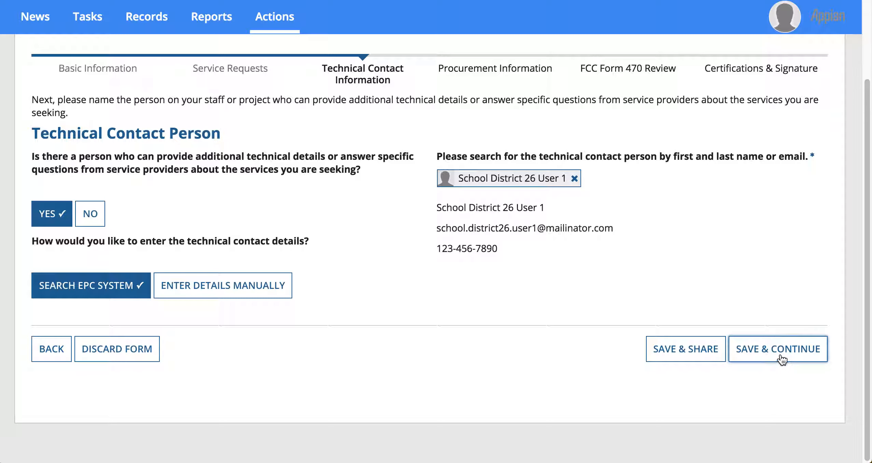
click(745, 350)
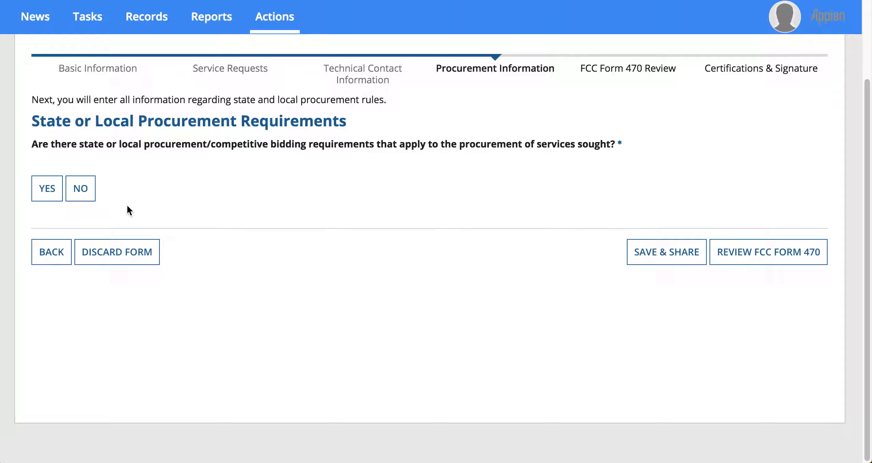
Answer Yes to state or local procurement requirements and copy the legislature.idaho.gov statute link from the Word document
click(49, 191)
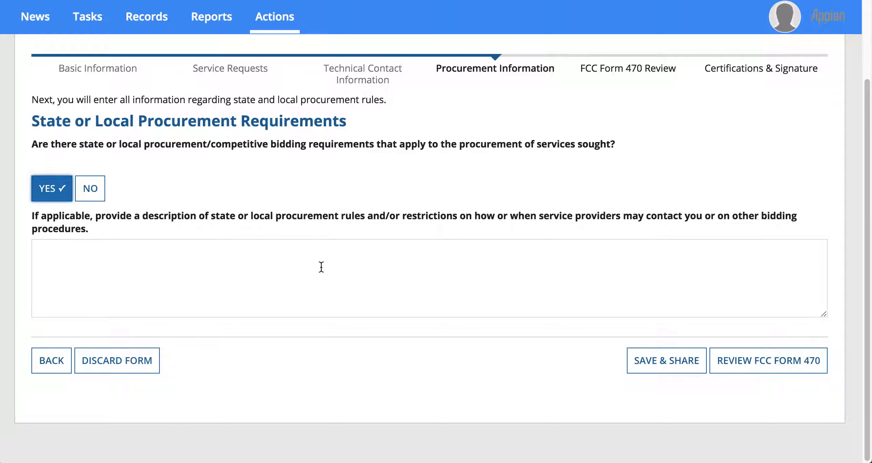
key(super+Tab)
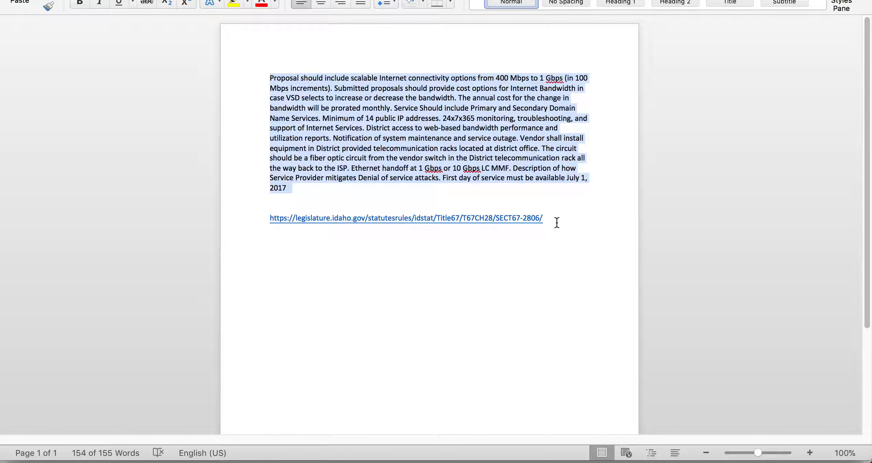
drag(557, 223, 269, 219)
right_click(289, 220)
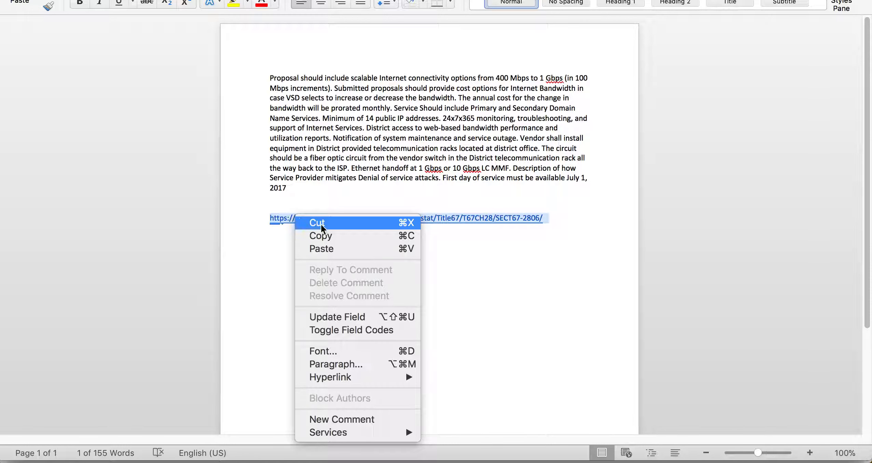
click(295, 235)
Return to the form in the browser and insert the copied Idaho statute link as the description of procurement rules
key(super+Tab)
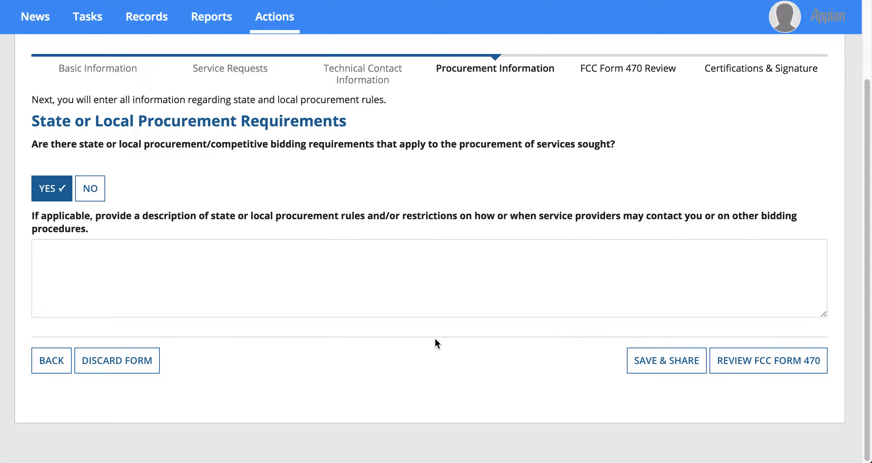
click(185, 272)
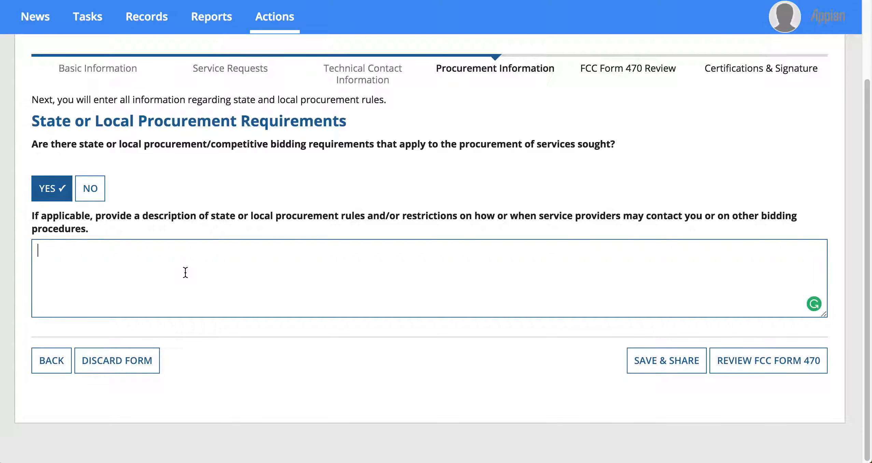
key(super+v)
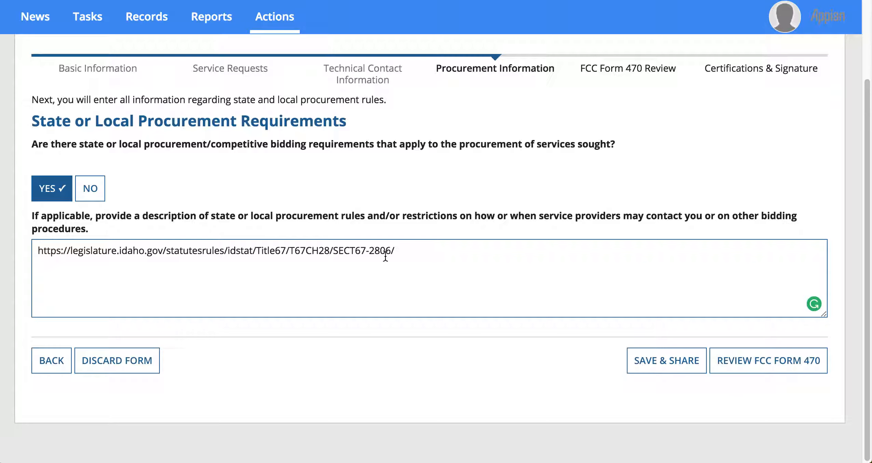
Submit the form for review, refresh until the draft PDF is generated, and download the draft document
click(774, 363)
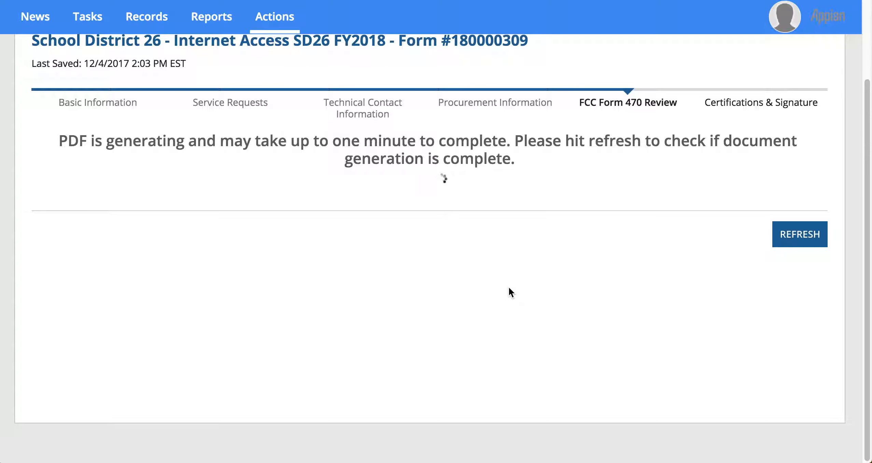
click(797, 241)
click(793, 240)
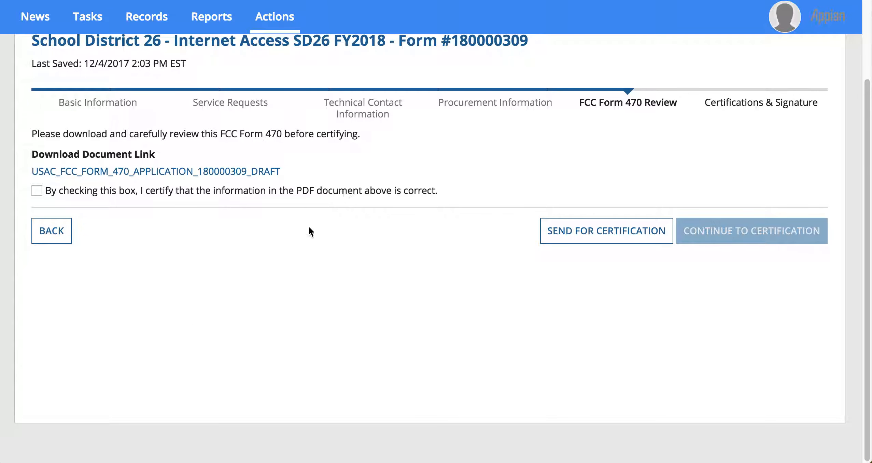
click(131, 171)
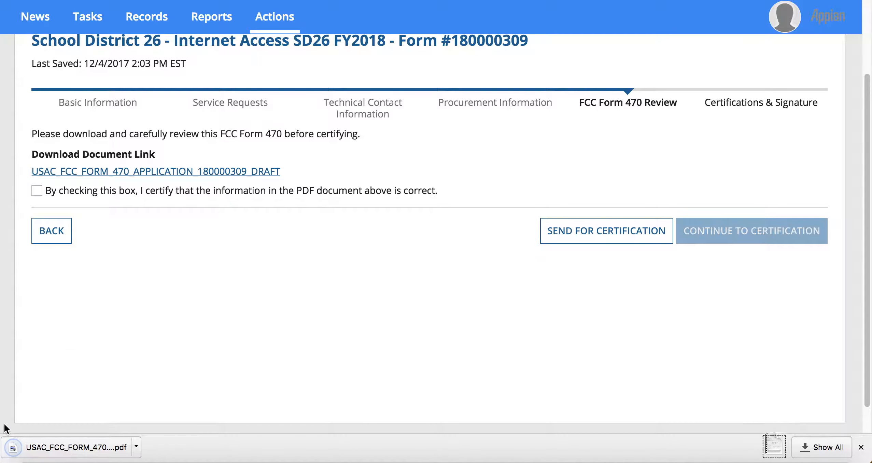